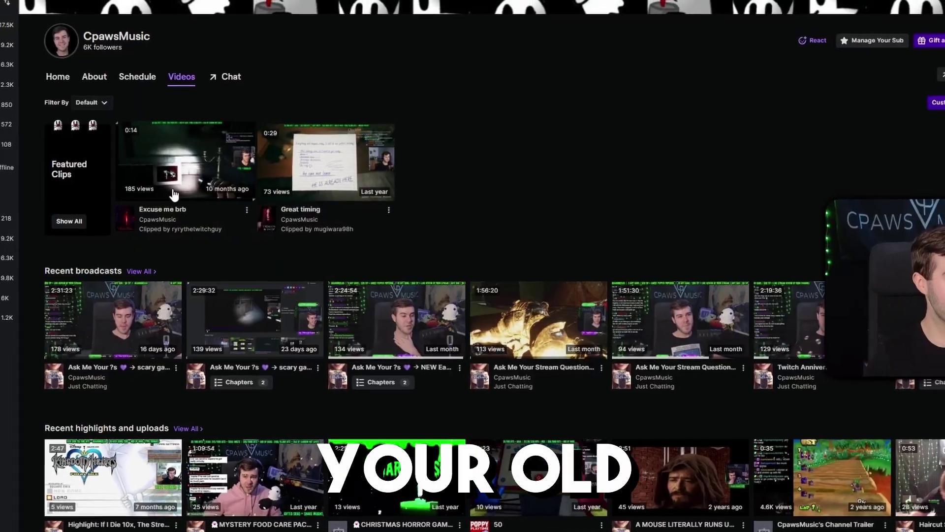
Step: Scroll down the channel's Videos page before moving to the phone's mobile Twitch site
scroll(174, 195, "down", 2)
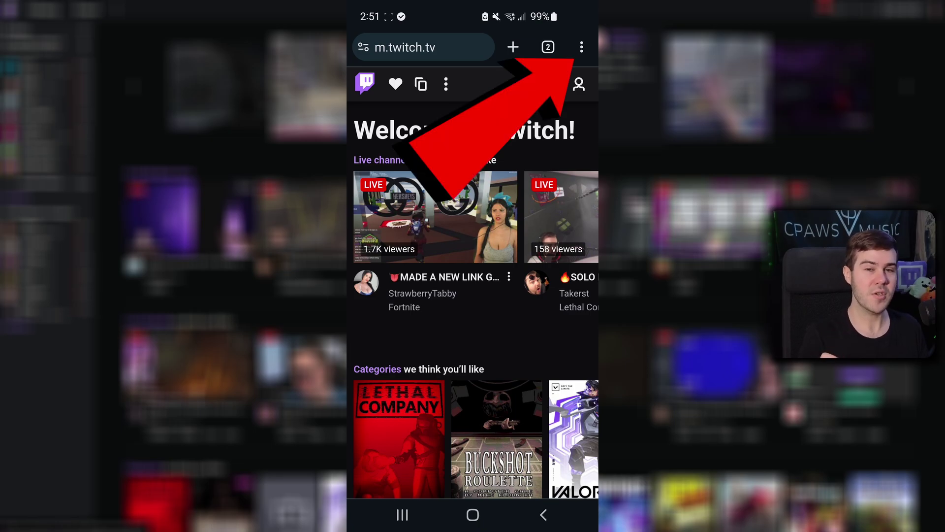
Step: Turn on Chrome's Desktop site option so twitch.tv shows the full desktop home page
scroll(472, 266, "down", 2)
scroll(472, 266, "up", 2)
left_click(581, 46)
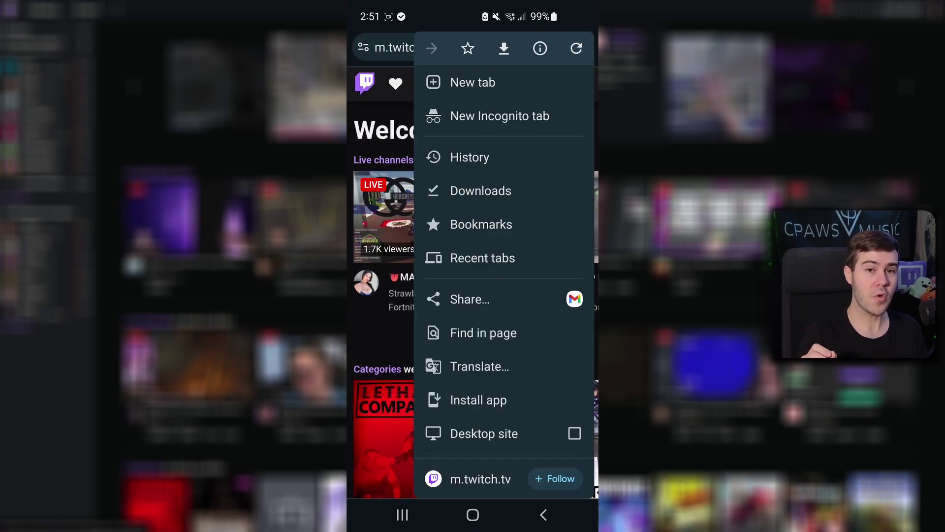
scroll(503, 296, "down", 1)
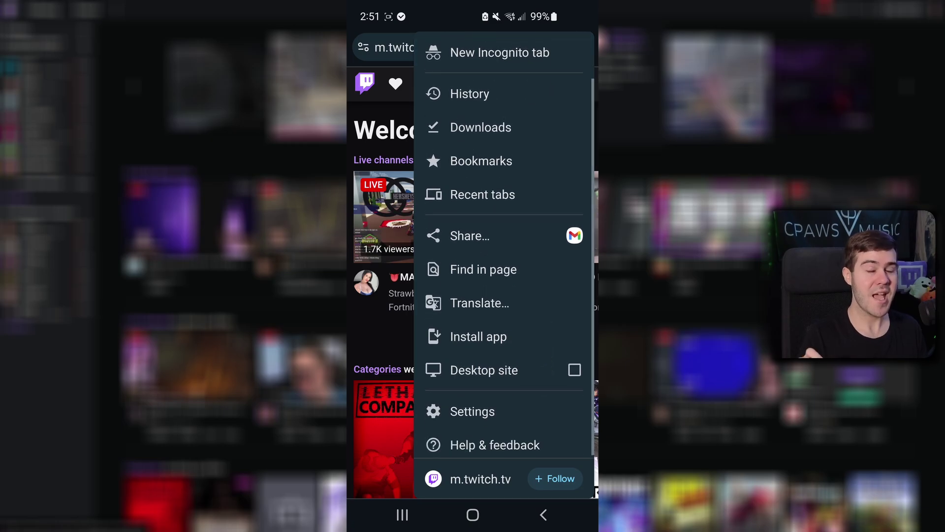
left_click(574, 369)
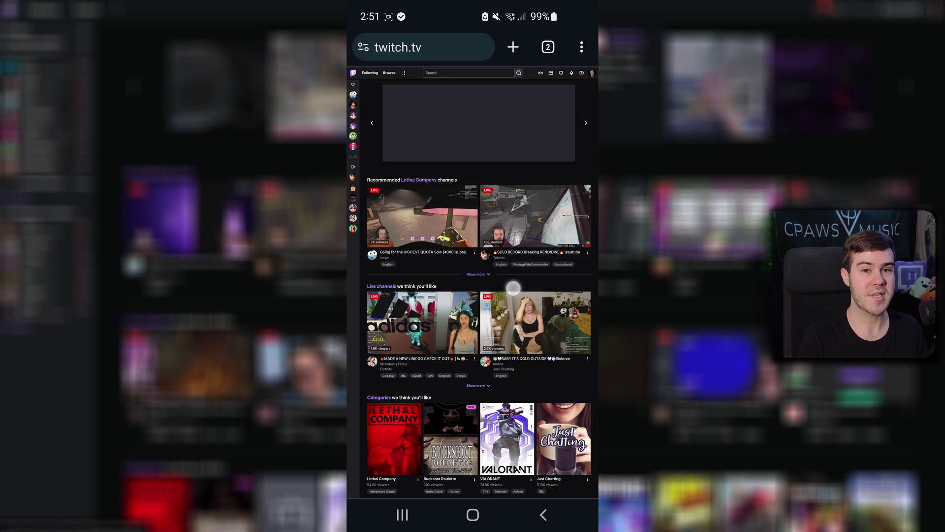
scroll(501, 343, "down", 1)
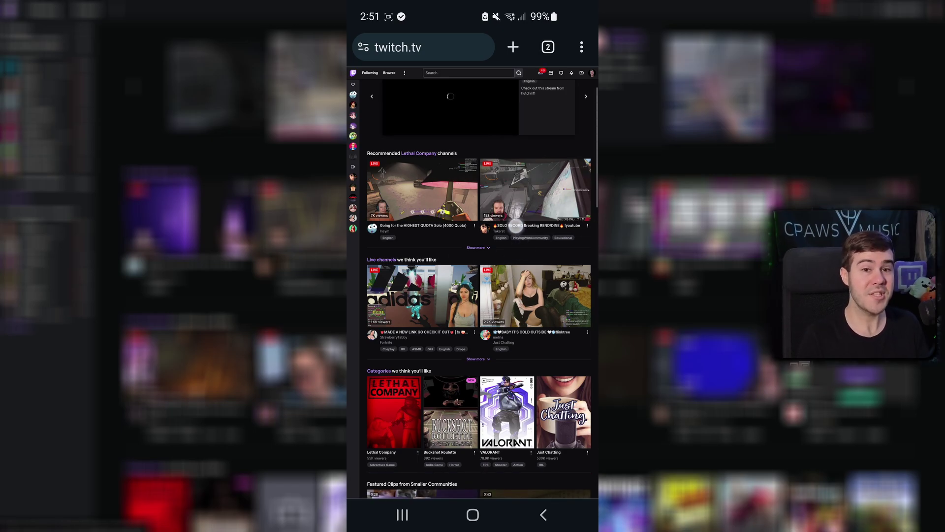
scroll(492, 382, "up", 1)
scroll(495, 264, "down", 3)
Step: Go to your channel's Videos tab from the avatar menu and choose View All beside All videos
scroll(492, 379, "up", 2)
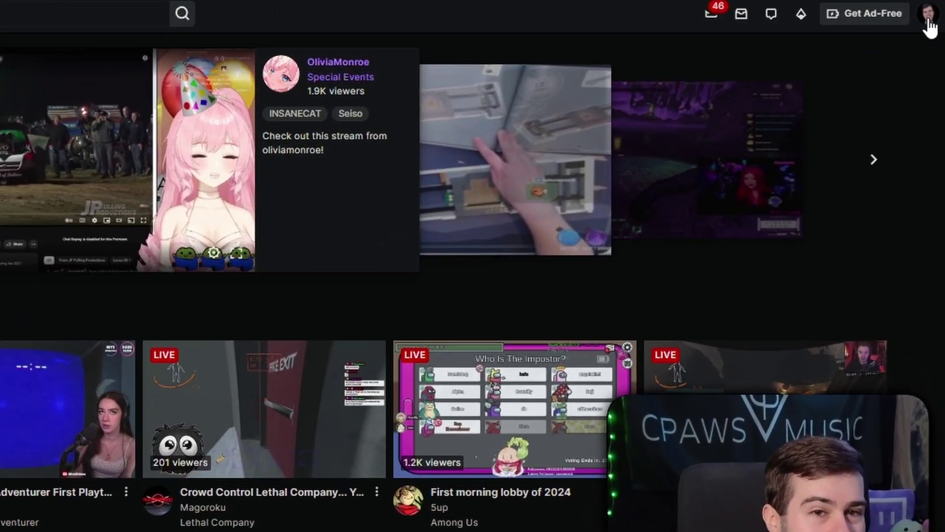
left_click(935, 10)
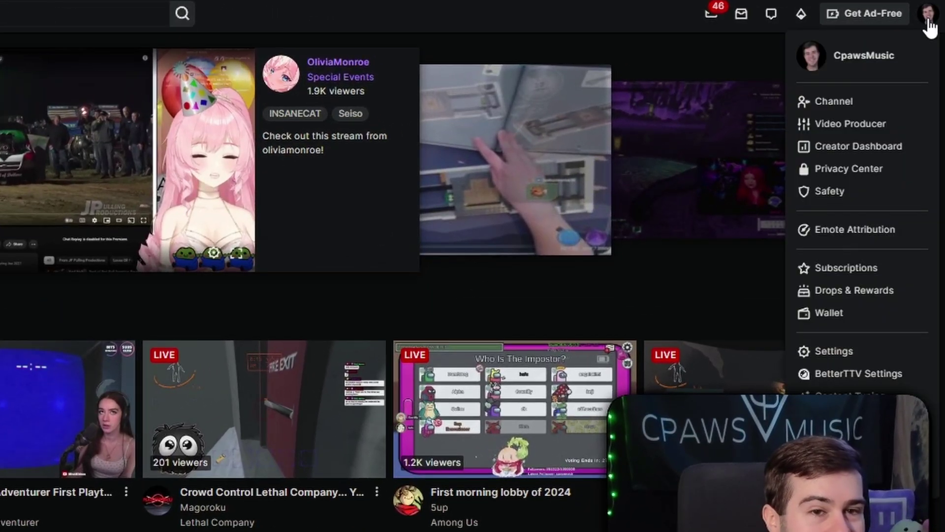
left_click(831, 102)
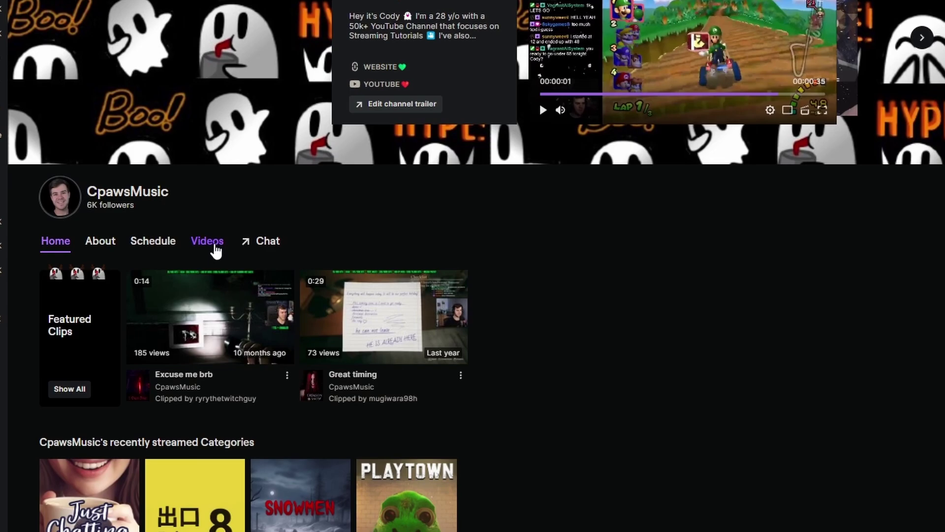
left_click(226, 257)
scroll(393, 215, "down", 5)
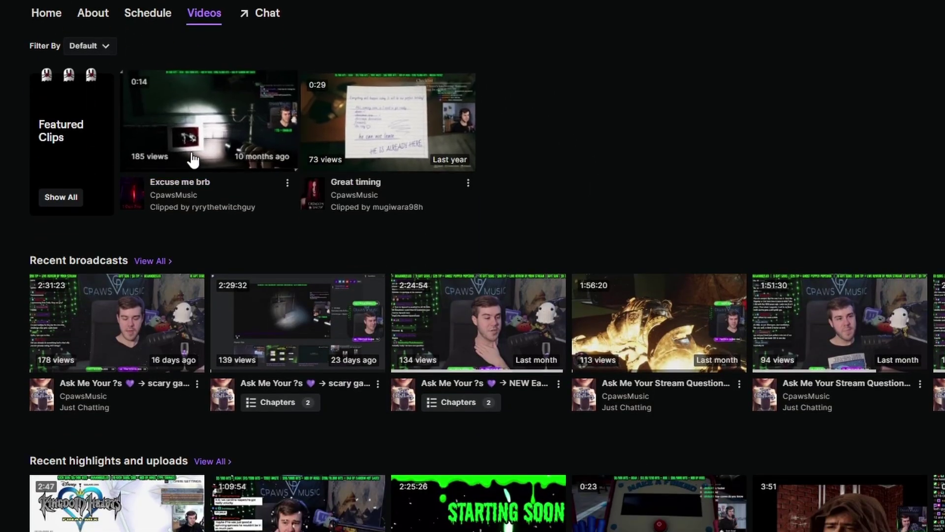
scroll(190, 156, "down", 3)
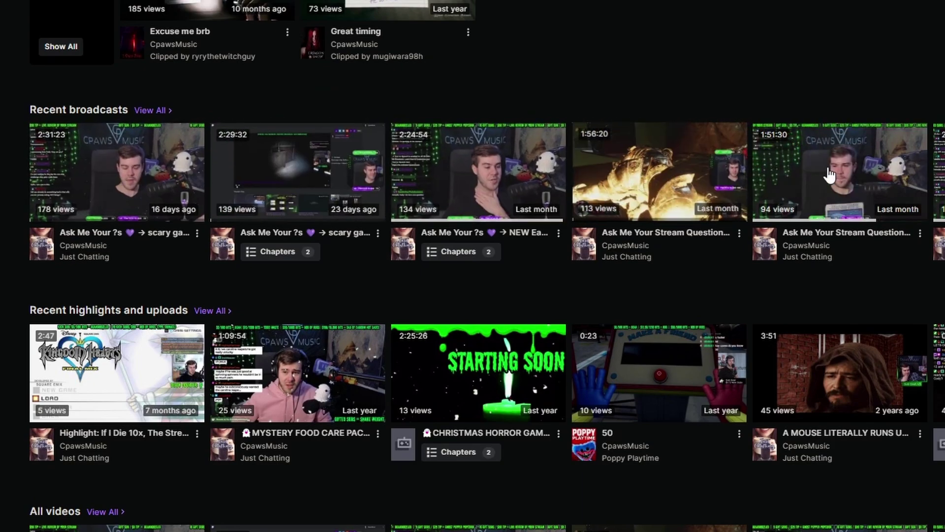
scroll(367, 189, "down", 1)
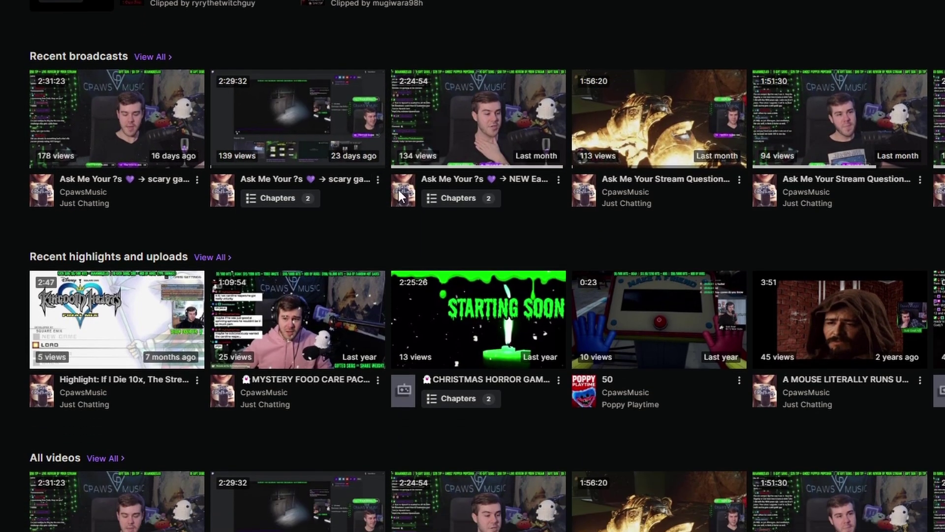
left_click(113, 465)
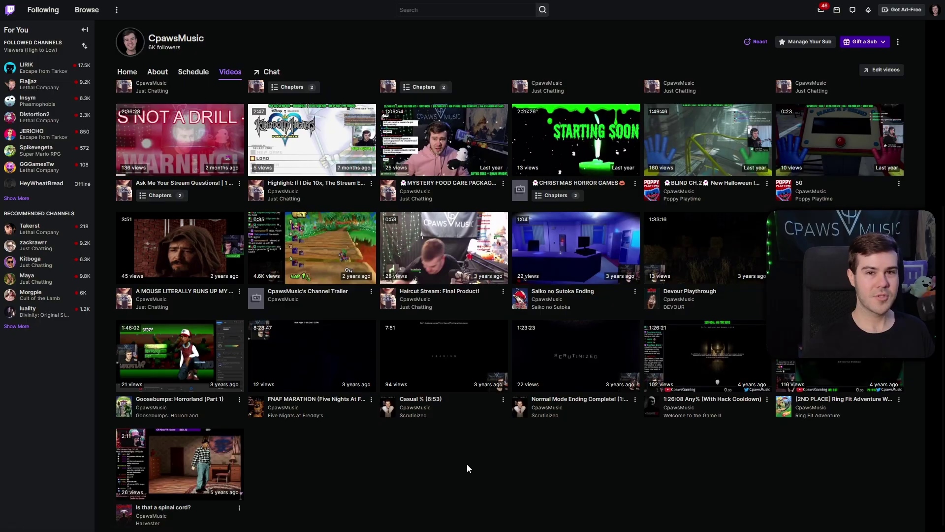
Step: Open the Creator Dashboard from the avatar menu and go to Settings > Stream
scroll(467, 464, "up", 2)
scroll(372, 354, "up", 1)
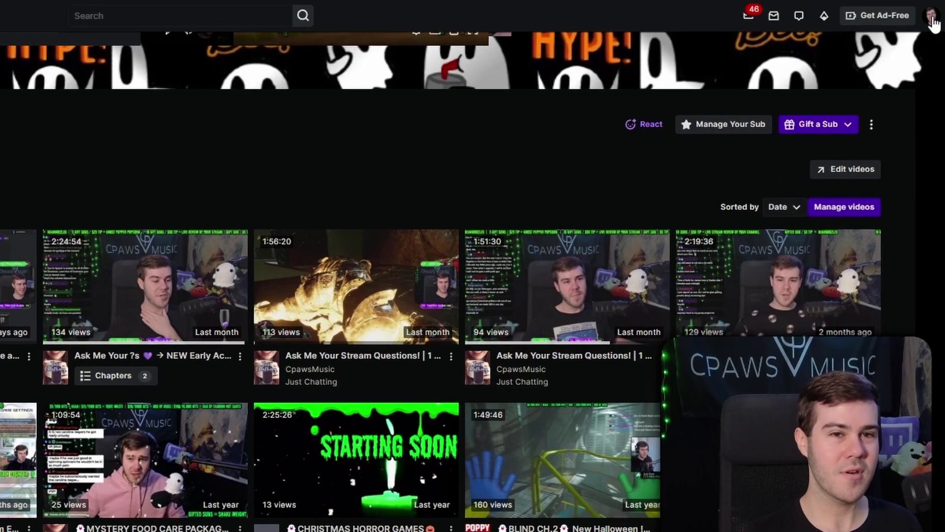
left_click(934, 10)
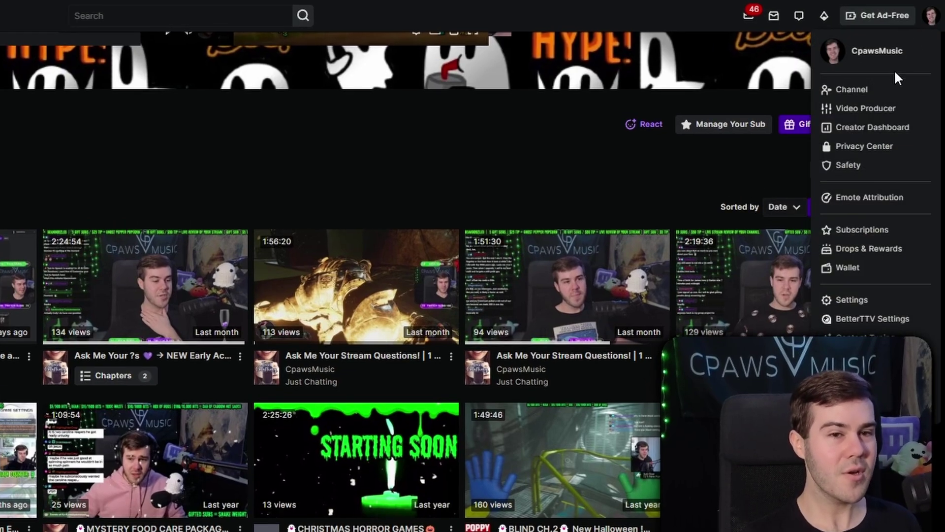
left_click(869, 129)
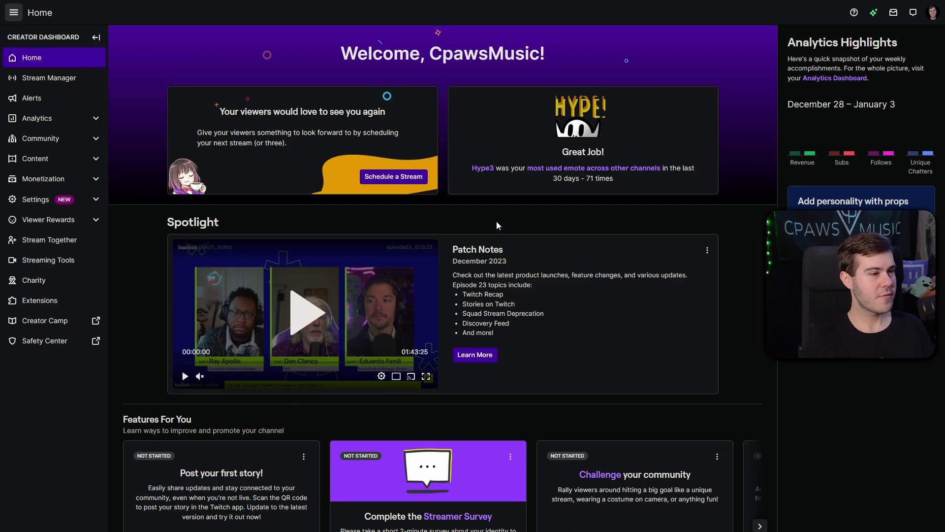
left_click(43, 200)
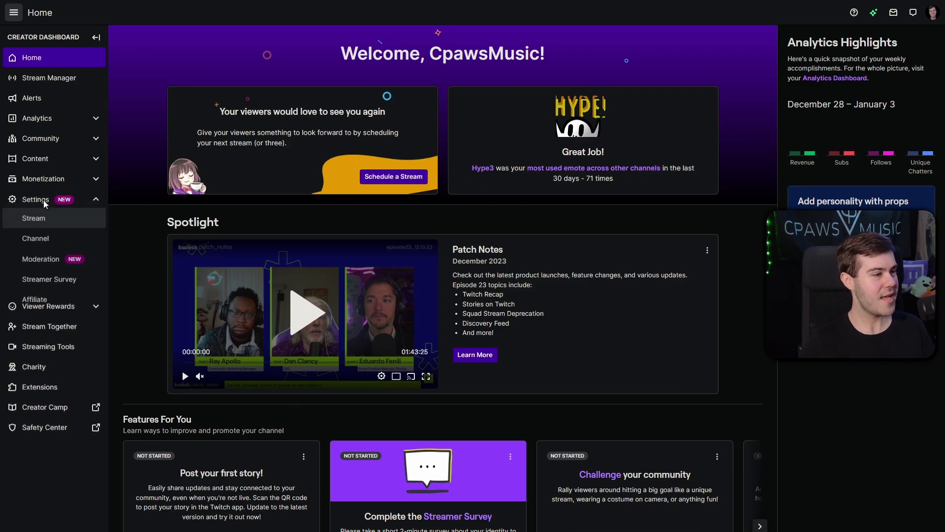
left_click(43, 226)
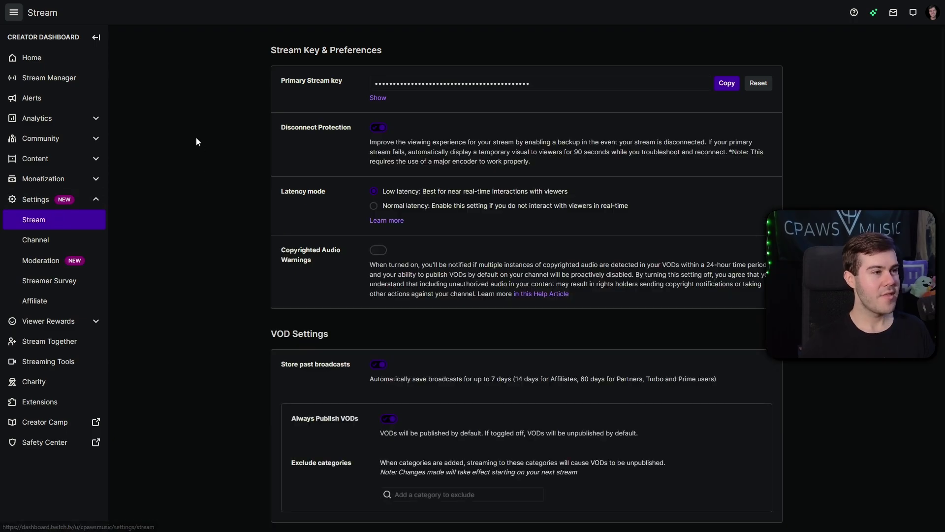
scroll(228, 143, "down", 4)
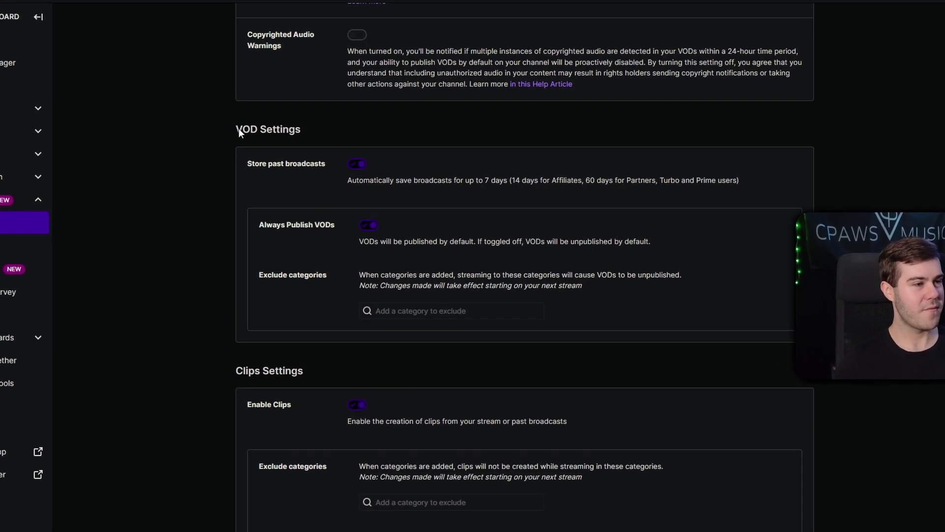
left_click_drag(238, 129, 328, 133)
left_click(338, 127)
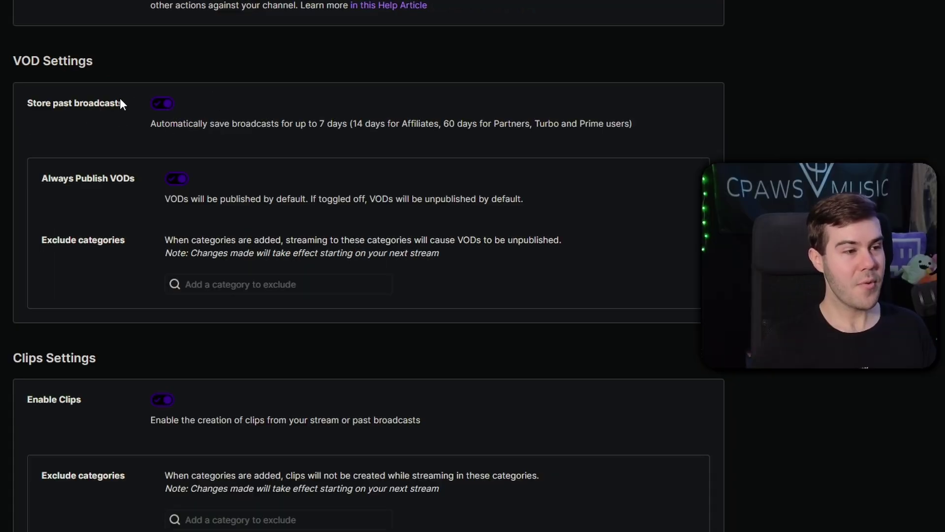
left_click_drag(148, 123, 625, 126)
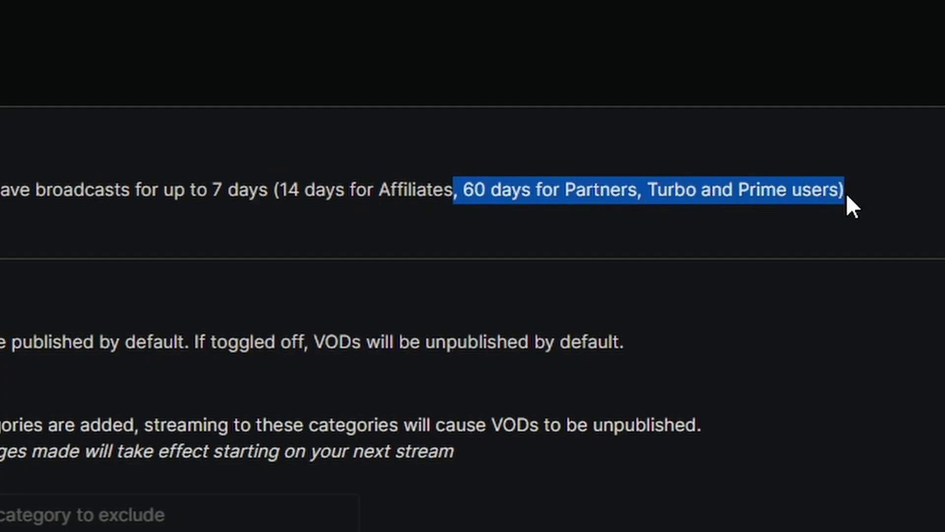
left_click(631, 209)
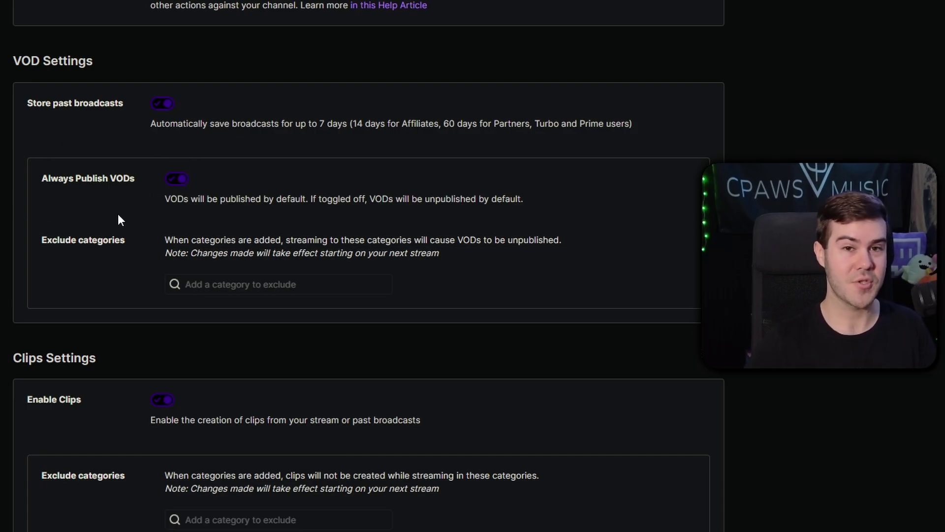
scroll(104, 192, "down", 5)
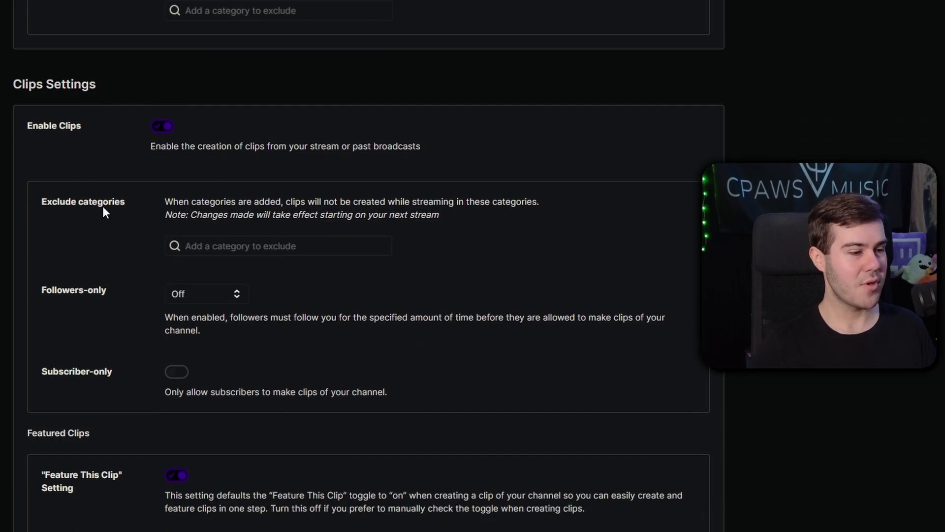
scroll(103, 211, "down", 3)
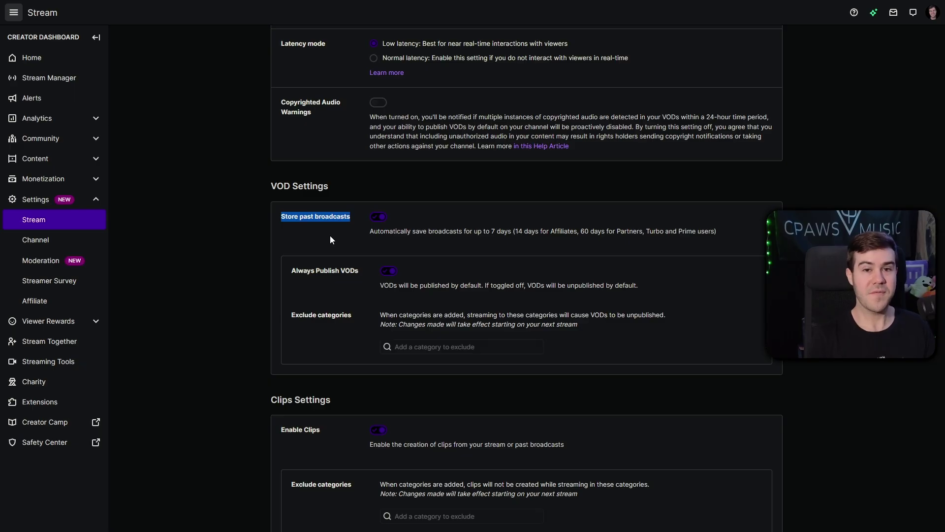
Step: Expand Content in the dashboard sidebar and go to Video Producer from the avatar menu
left_click(330, 239)
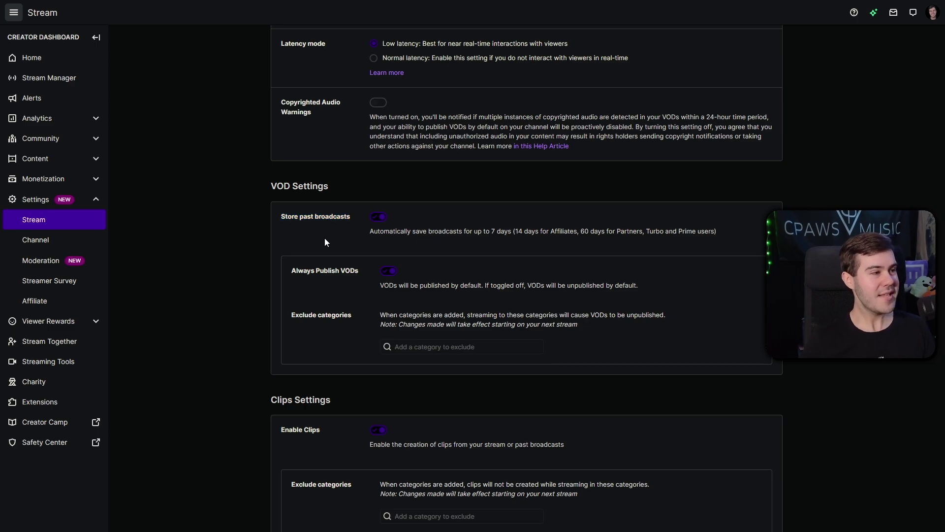
left_click(66, 160)
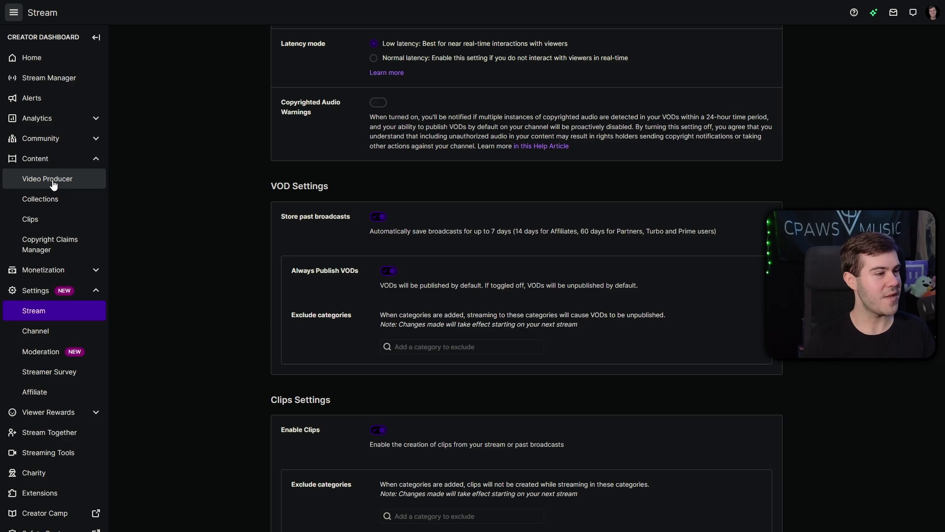
left_click(933, 15)
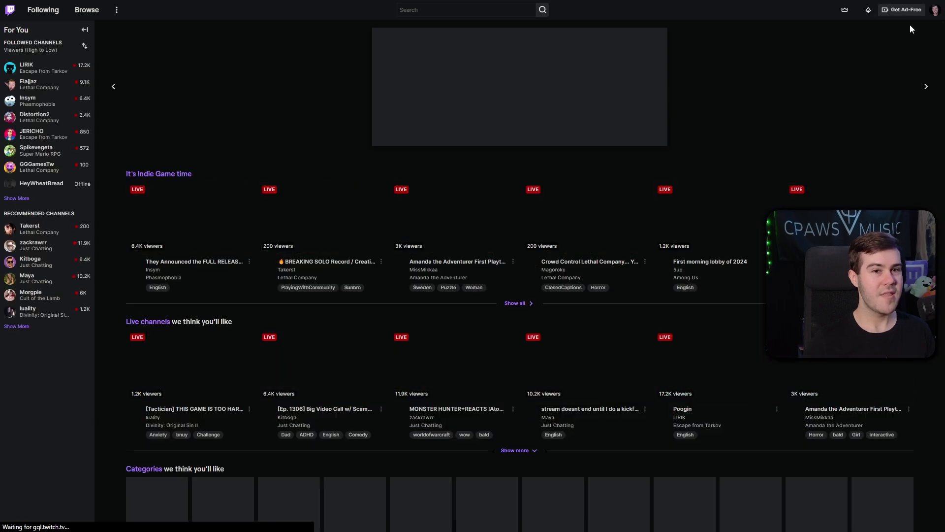
left_click(935, 14)
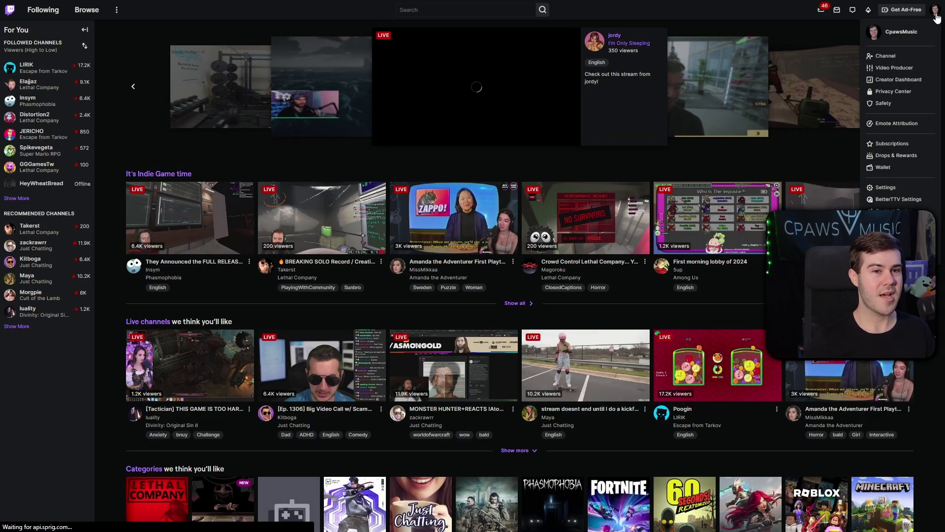
left_click(887, 70)
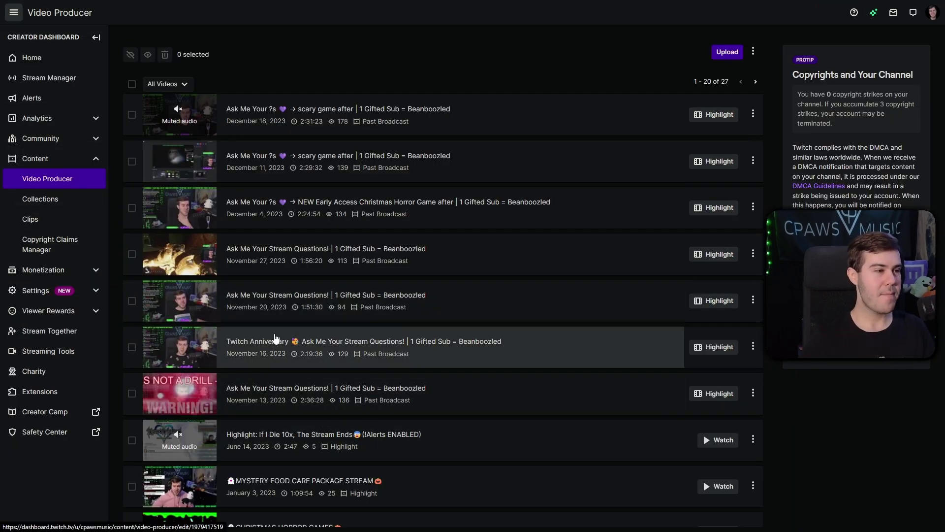
scroll(380, 270, "down", 2)
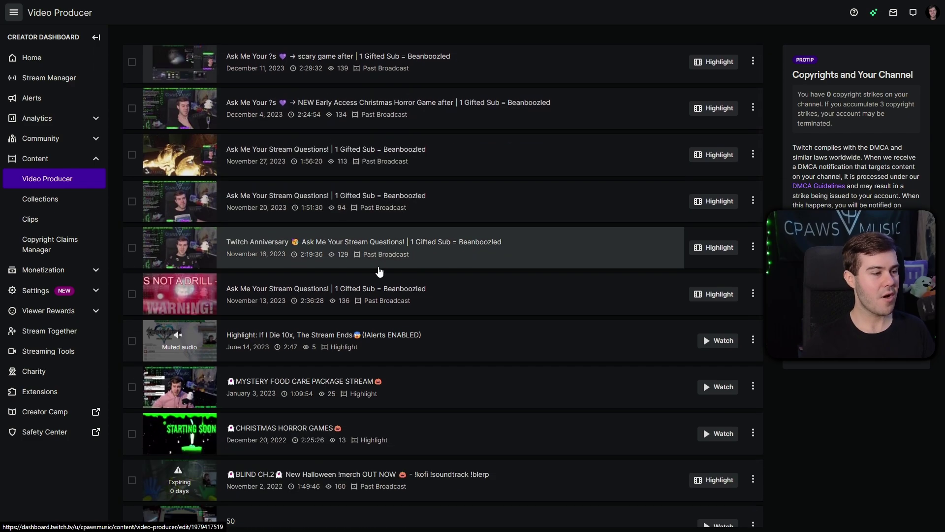
scroll(384, 281, "up", 2)
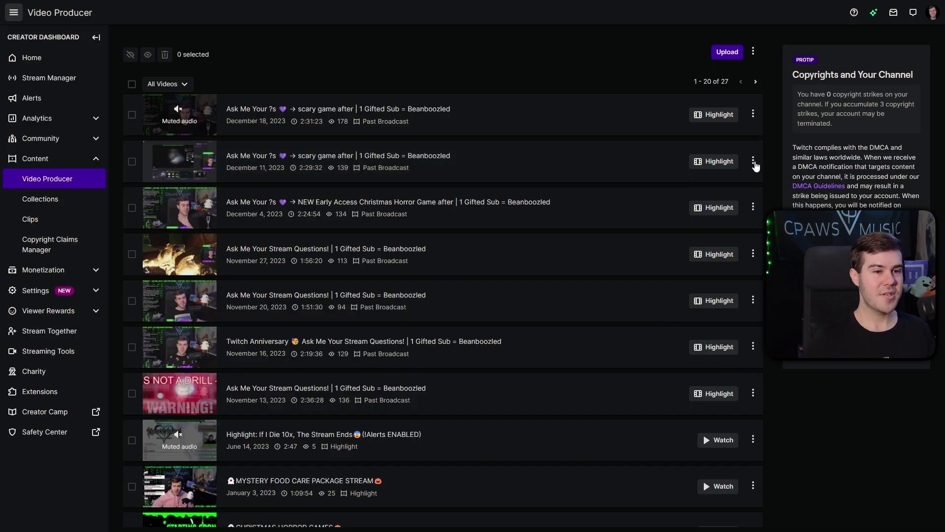
left_click(753, 162)
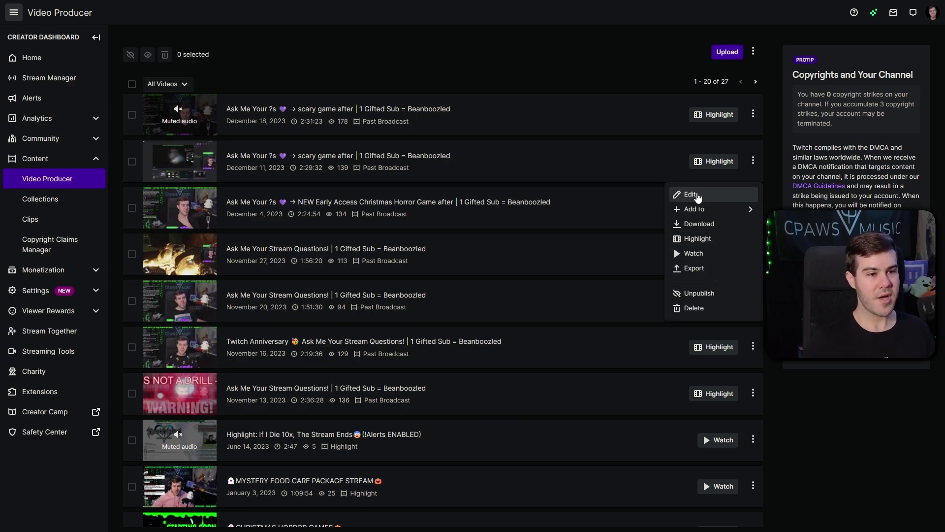
left_click(707, 199)
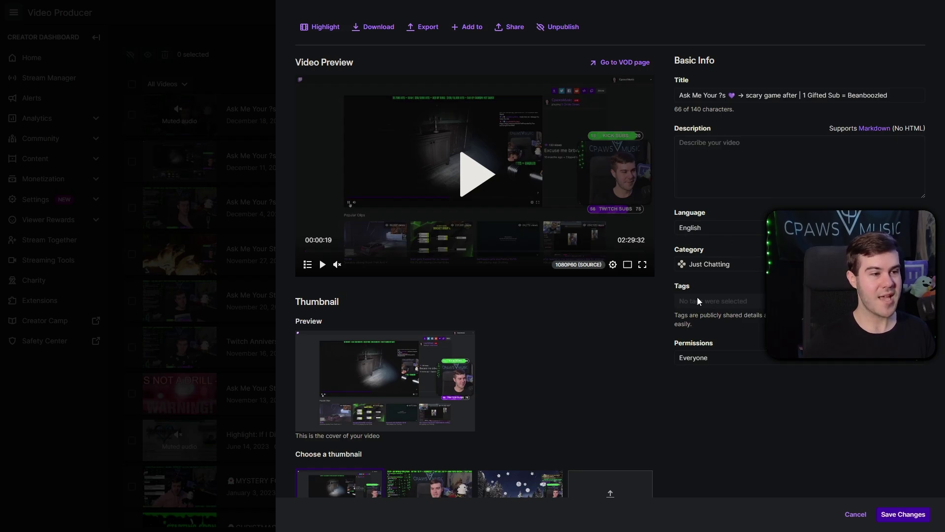
left_click(855, 515)
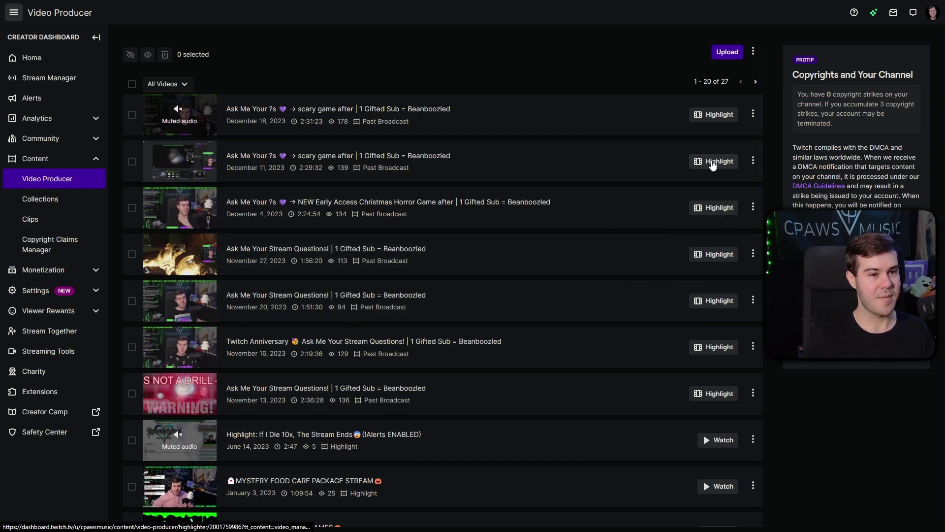
Step: Start a highlight from the December 11 broadcast, preview its footage, and trim it to 1:16:03–2:29:32
left_click(716, 162)
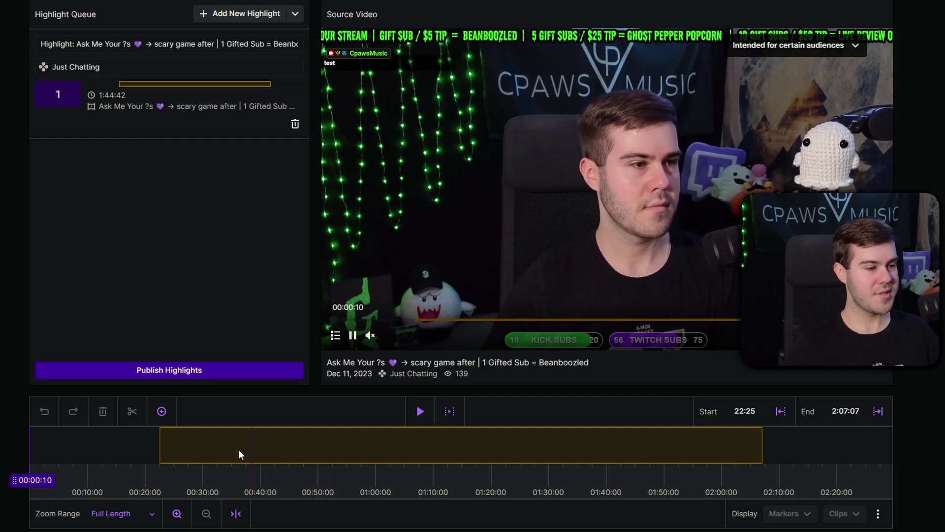
left_click(231, 456)
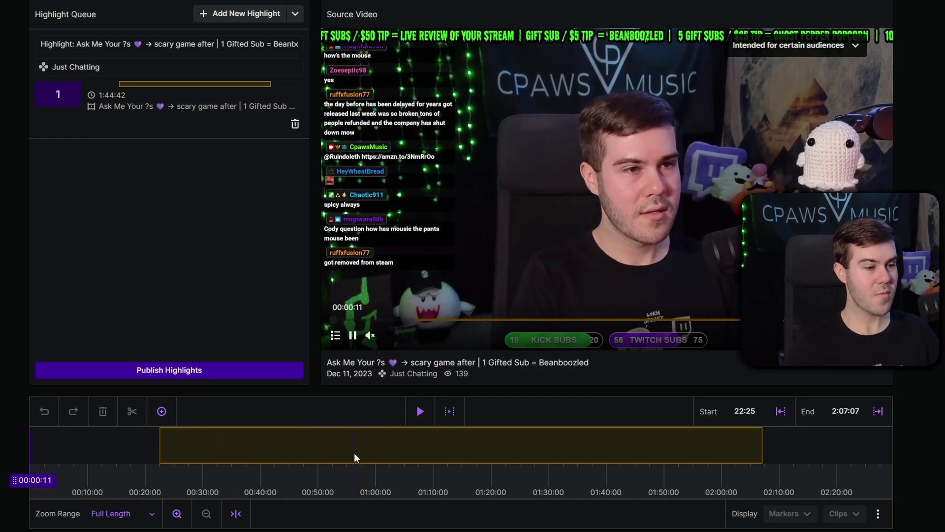
left_click(522, 453)
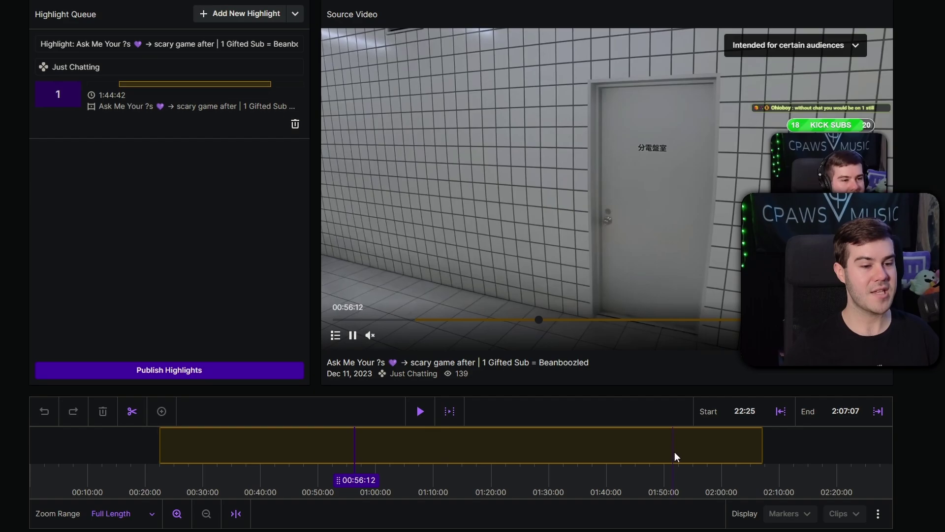
left_click(465, 452)
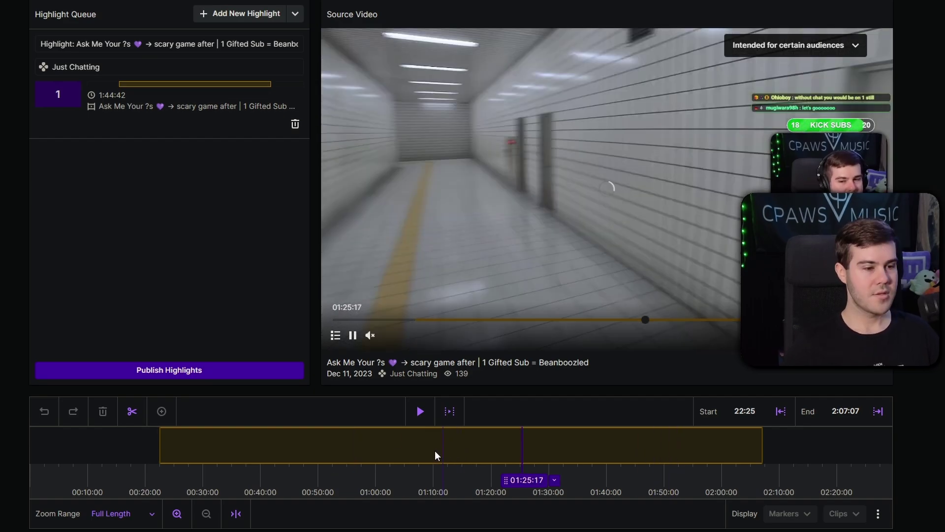
left_click(260, 441)
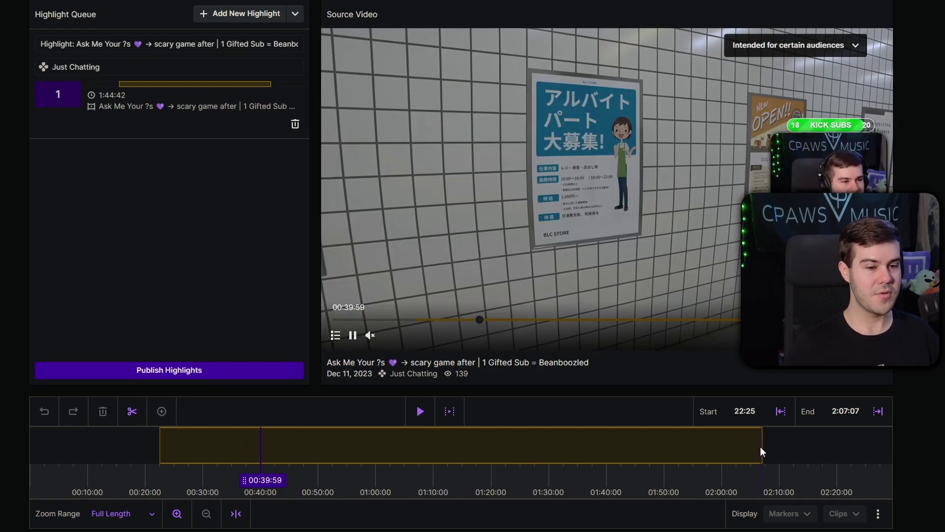
left_click_drag(761, 447, 899, 450)
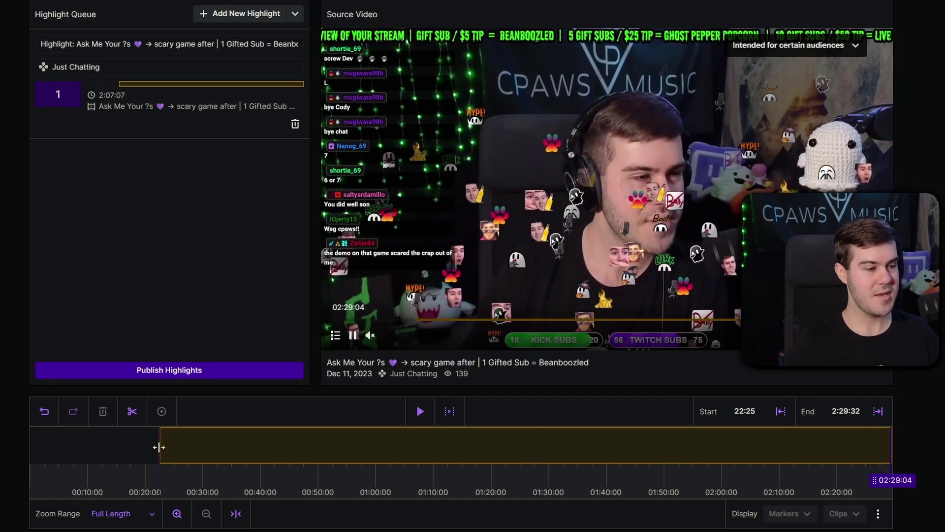
left_click_drag(159, 448, 458, 451)
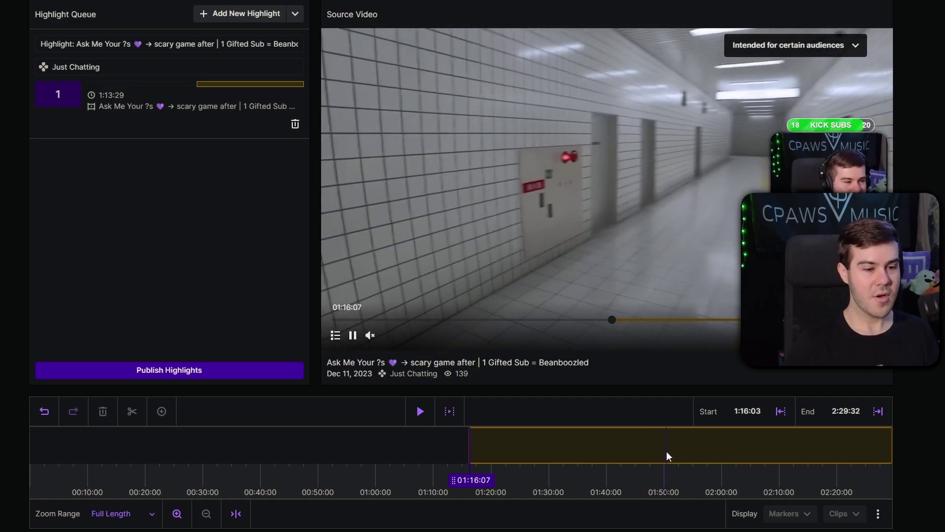
Step: Split the highlight at 1:50:19, then trim the parts to 1:16:03–1:49:01 and 1:52:43–2:29:32
left_click(667, 455)
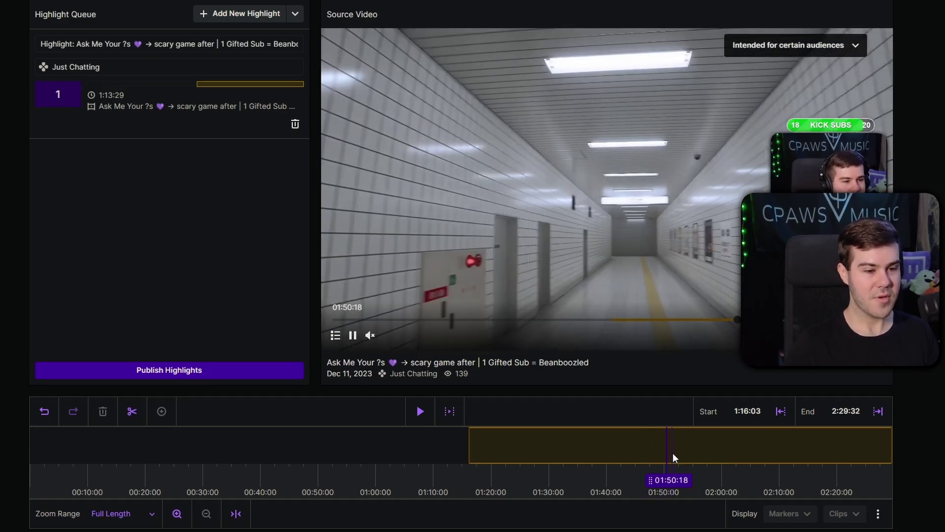
left_click(354, 337)
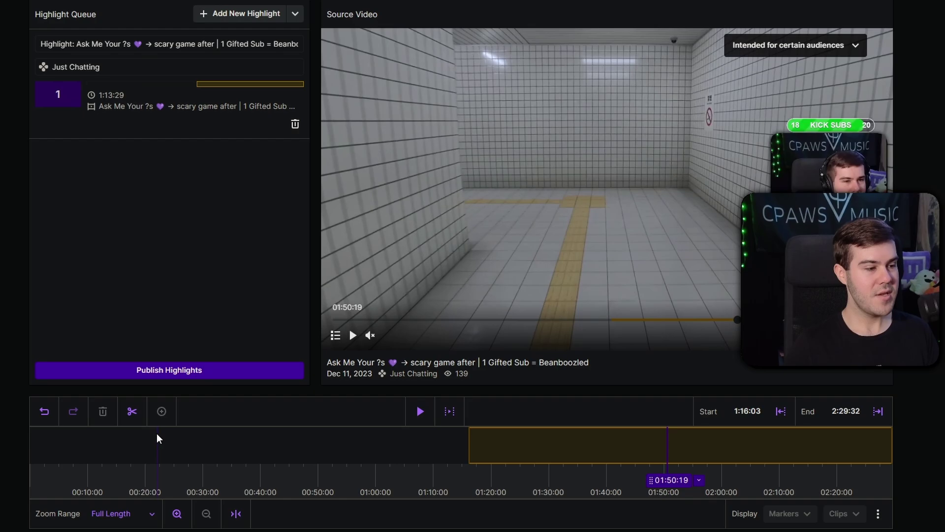
left_click(134, 415)
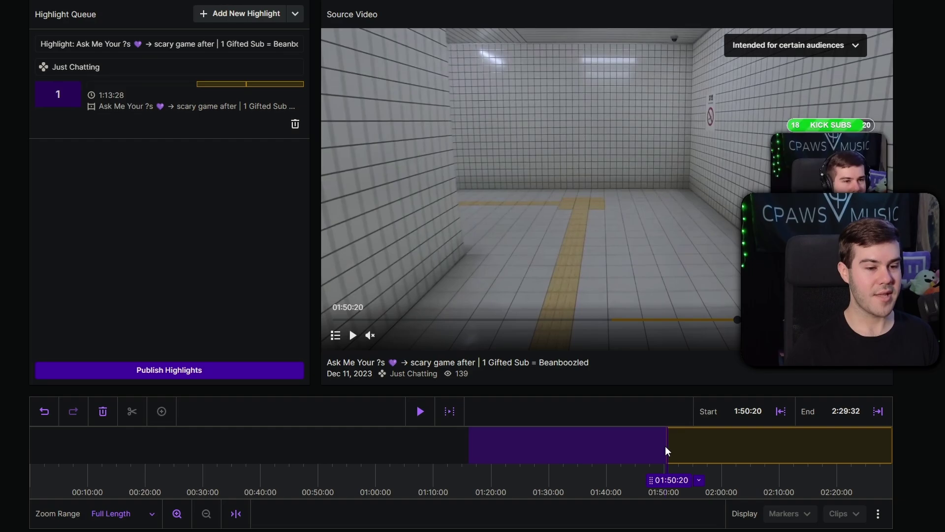
left_click_drag(666, 448, 670, 447)
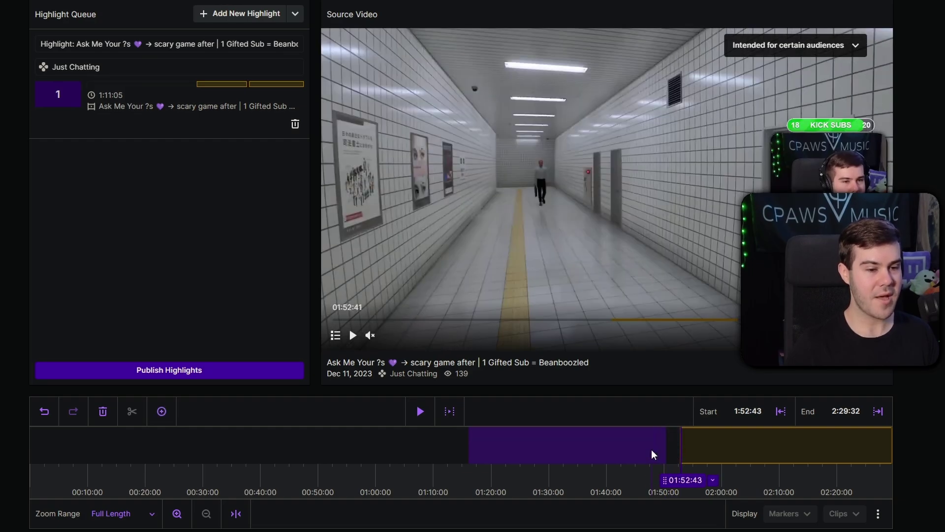
left_click(651, 449)
left_click_drag(664, 450, 658, 449)
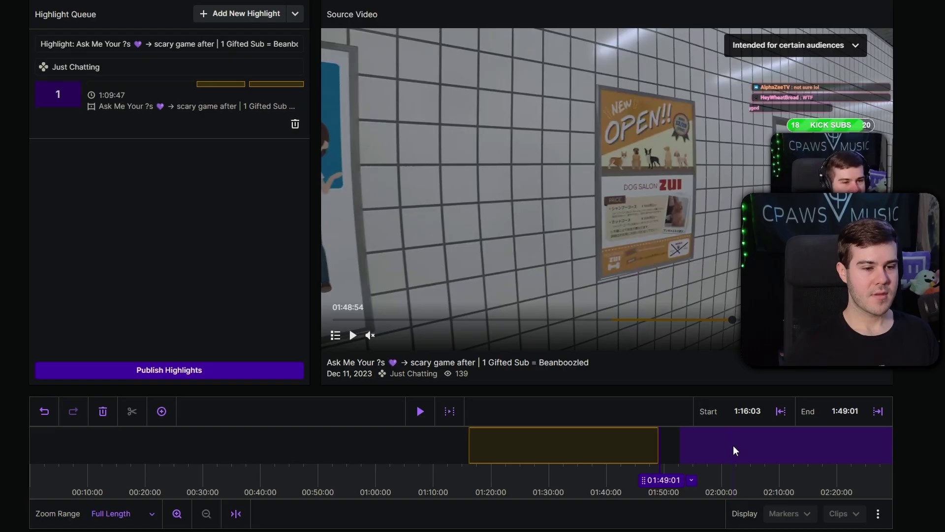
Step: Retitle the highlight 'Scary Game' and replace the Just Chatting category with The Exit 8
key("Tab")
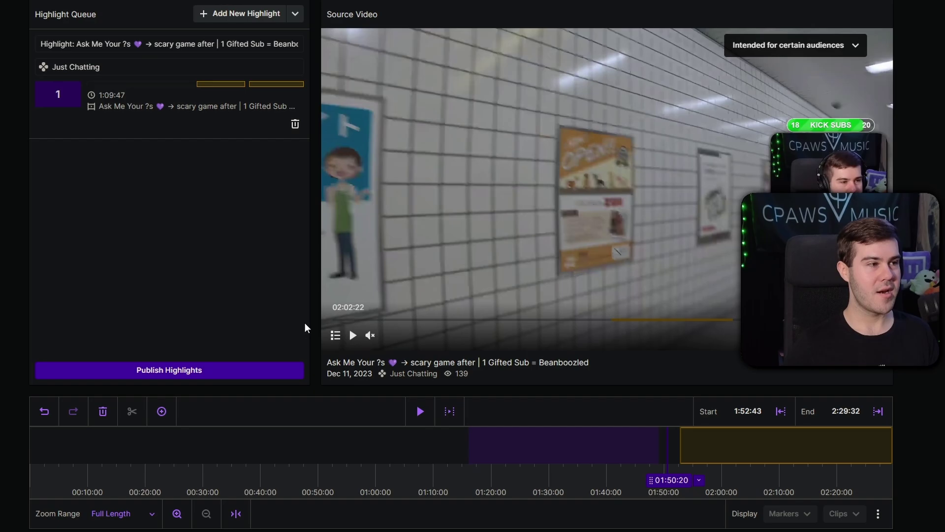
left_click(129, 46)
key("ctrl+a")
type("S")
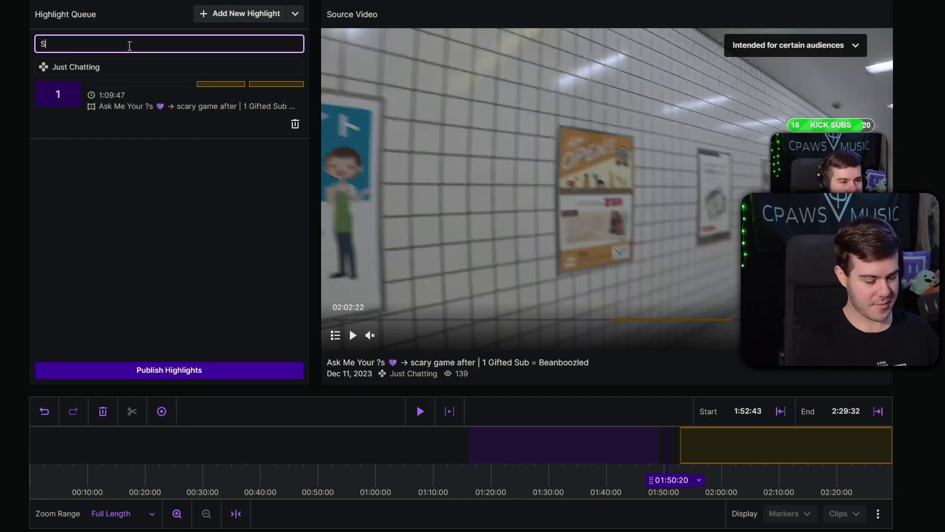
double_click(123, 67)
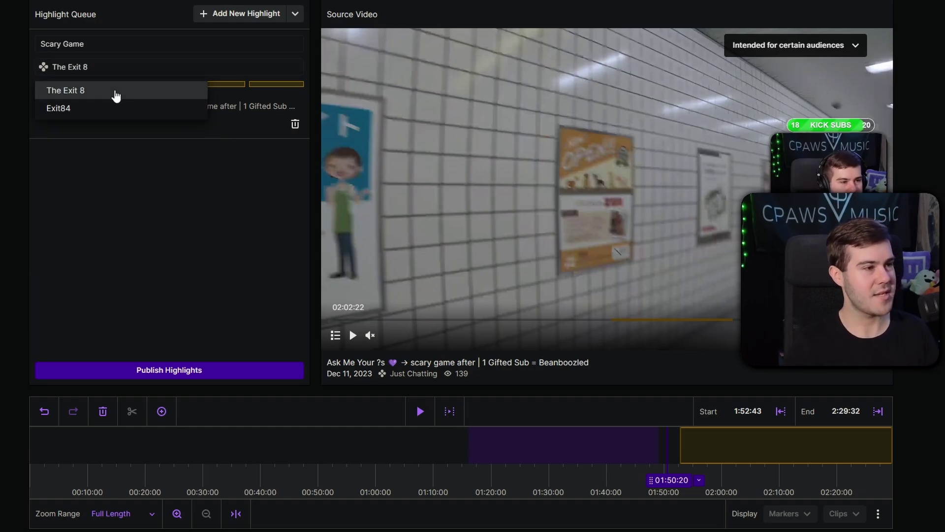
left_click(116, 91)
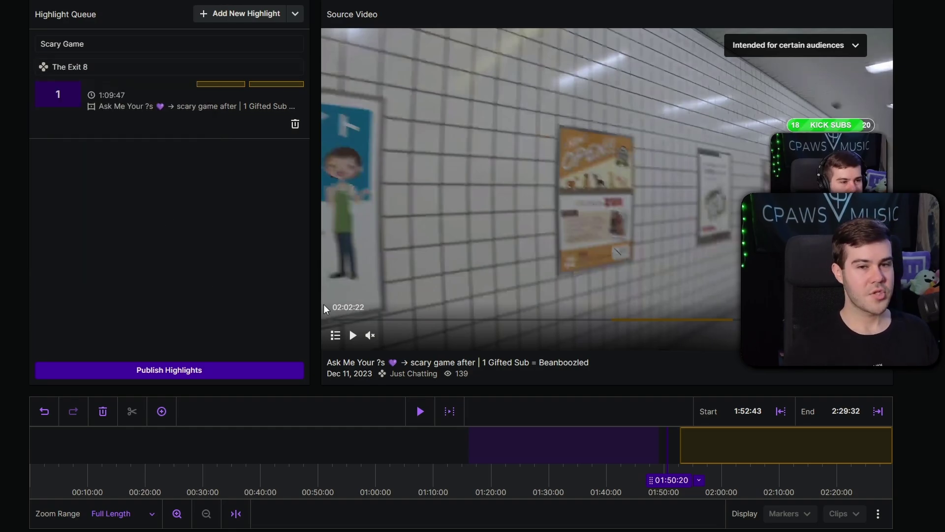
Step: Publish the highlight, save its video details, and refresh Video Producer to see Scary Game processing
left_click(182, 372)
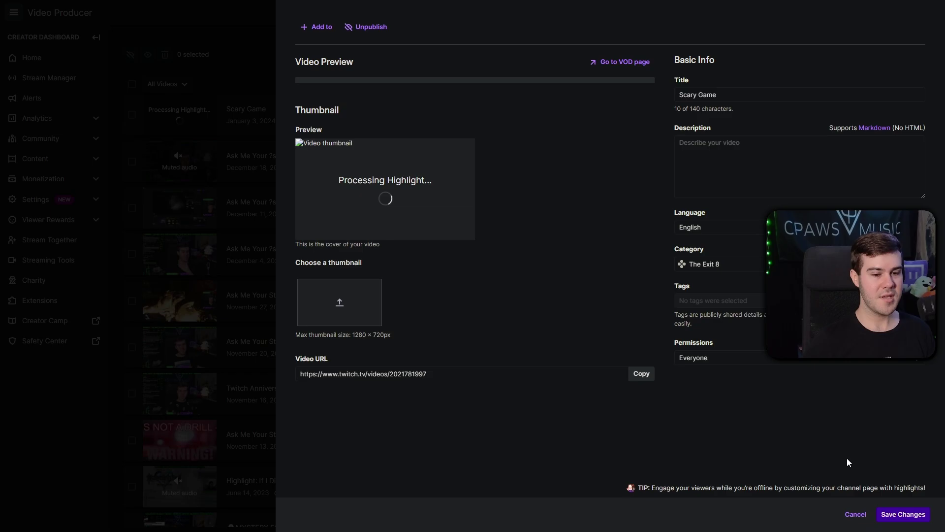
left_click(901, 514)
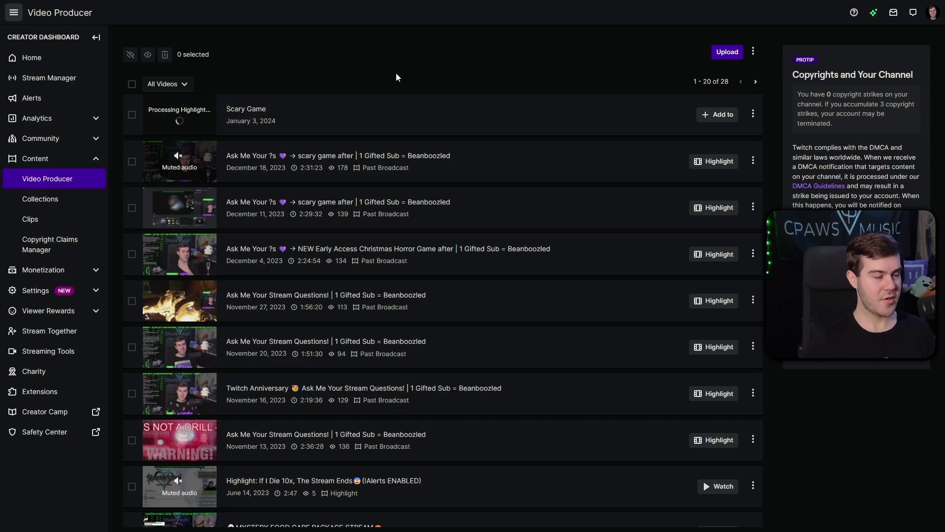
key("F5")
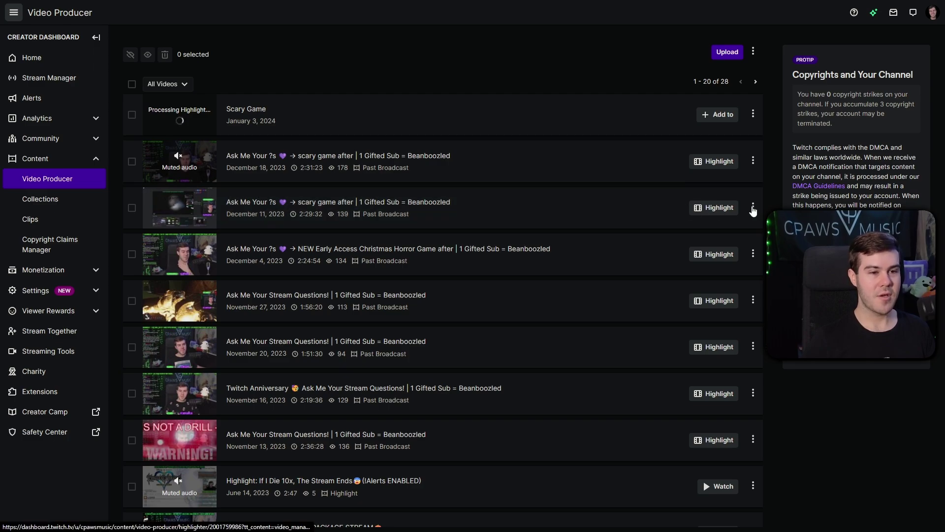
Step: Choose Download for the December 11 broadcast and view its Export to YouTube dialog
left_click(754, 207)
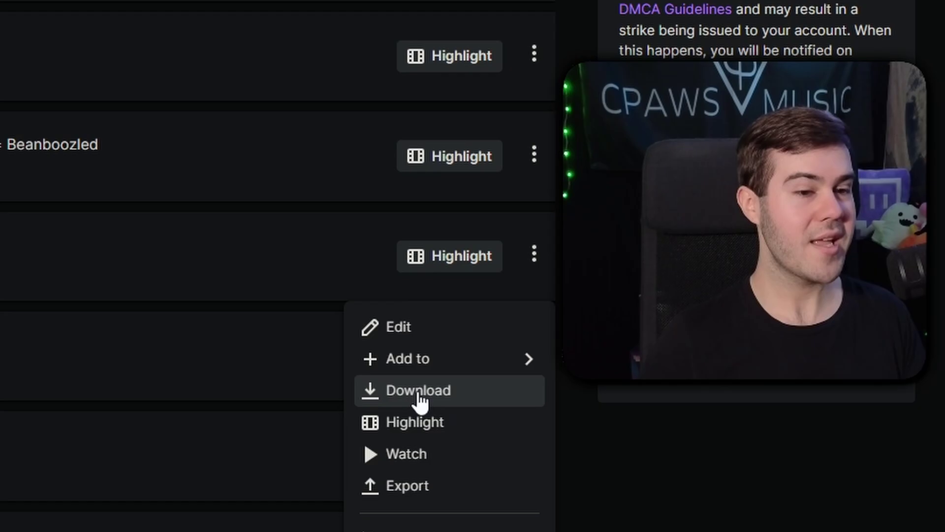
left_click(420, 392)
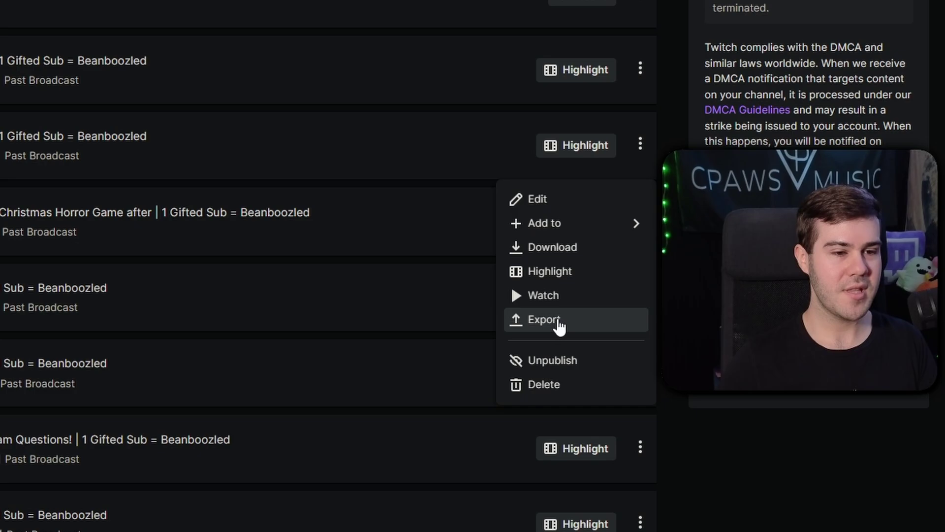
left_click(563, 323)
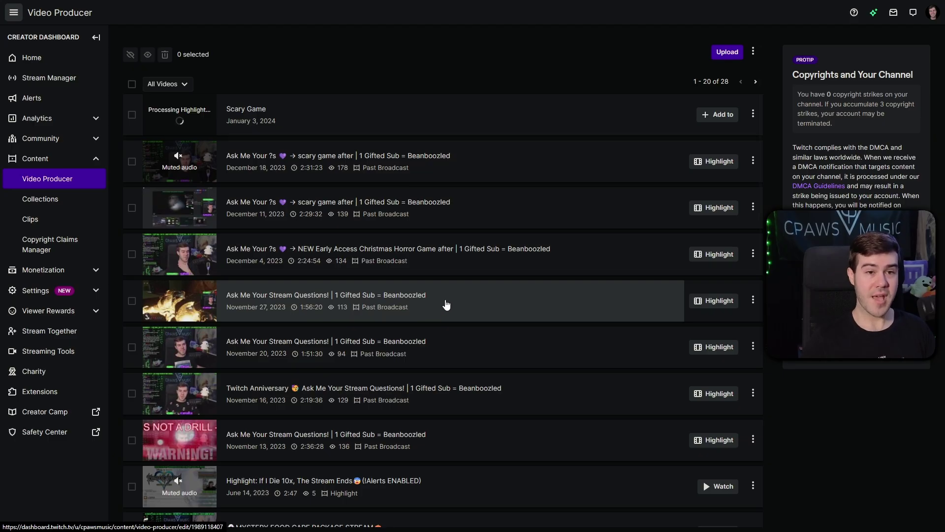
left_click(932, 15)
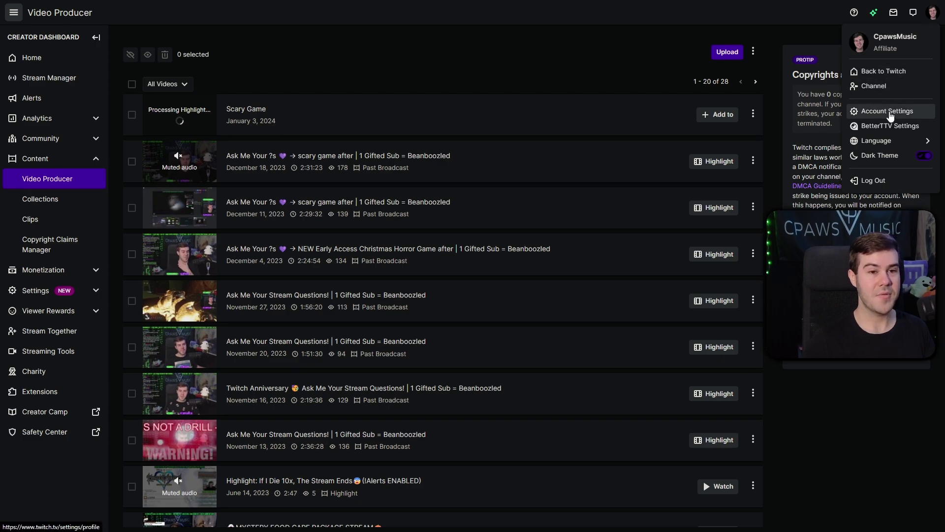
left_click(888, 113)
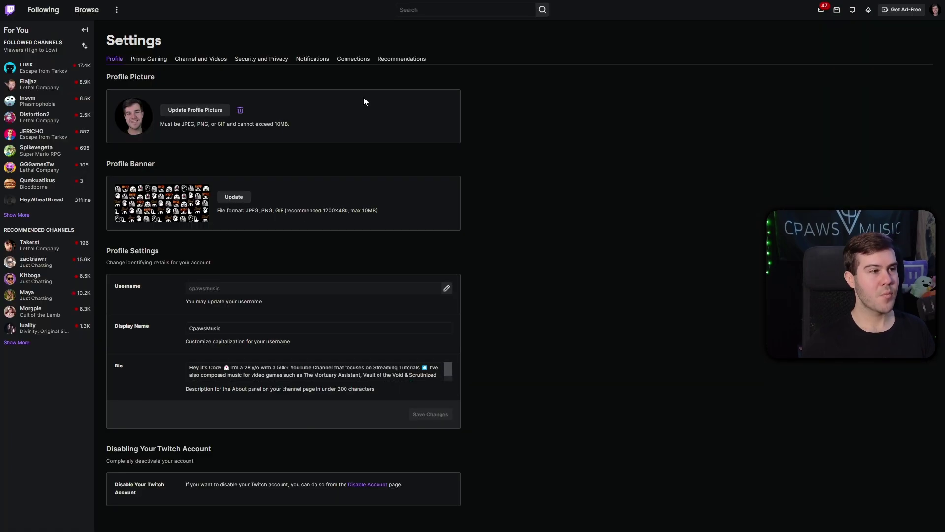
left_click(353, 59)
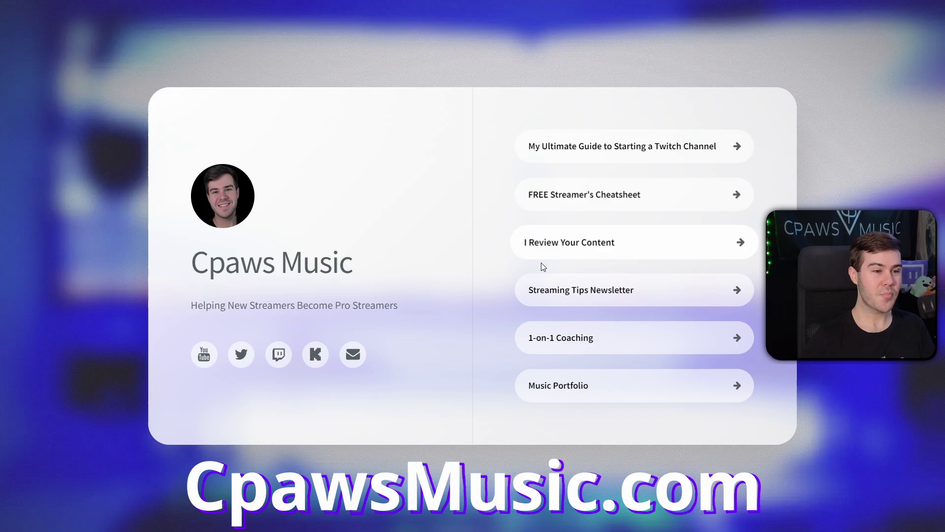
Step: Follow the 'FREE Streamer's Cheatsheet' link from the CpawsMusic.com link page
left_click(581, 206)
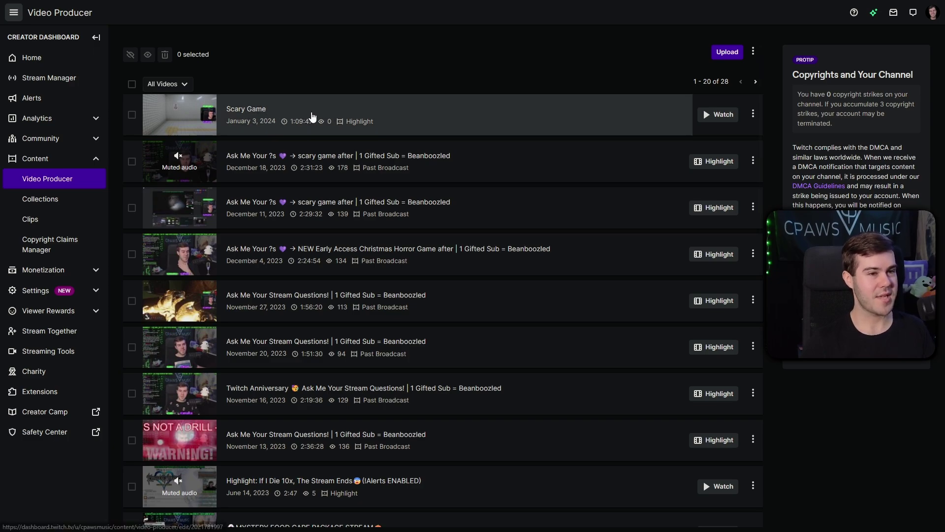
Step: Review the Scary Game highlight's details (Everyone, The Exit 8), then bring up the account menu
left_click(323, 116)
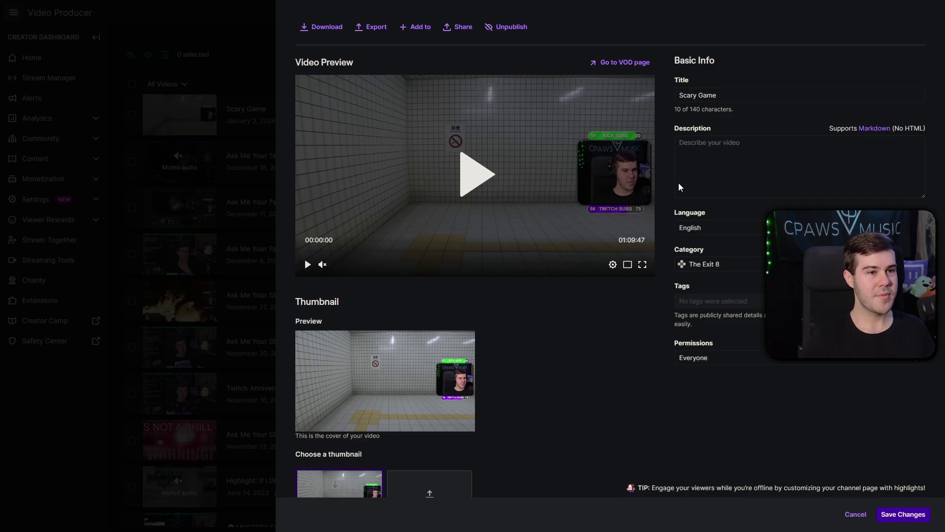
scroll(428, 331, "down", 2)
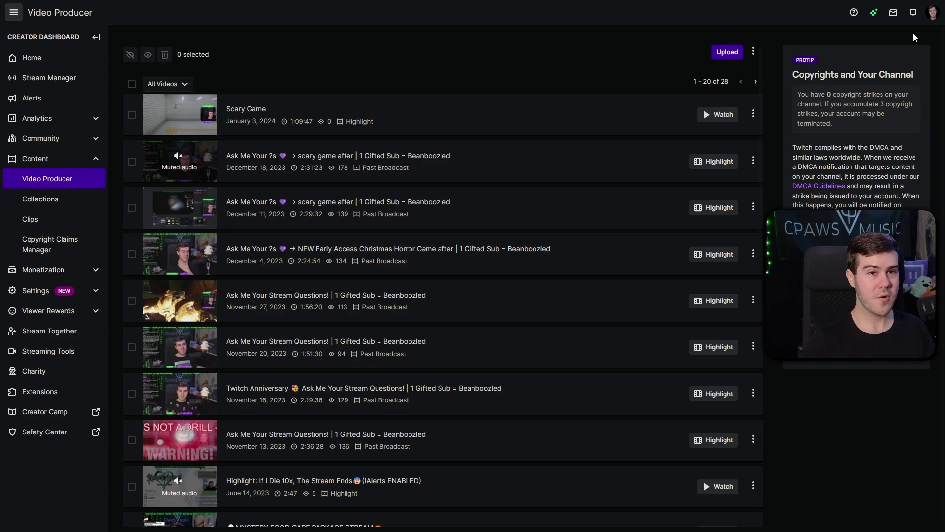
left_click(934, 13)
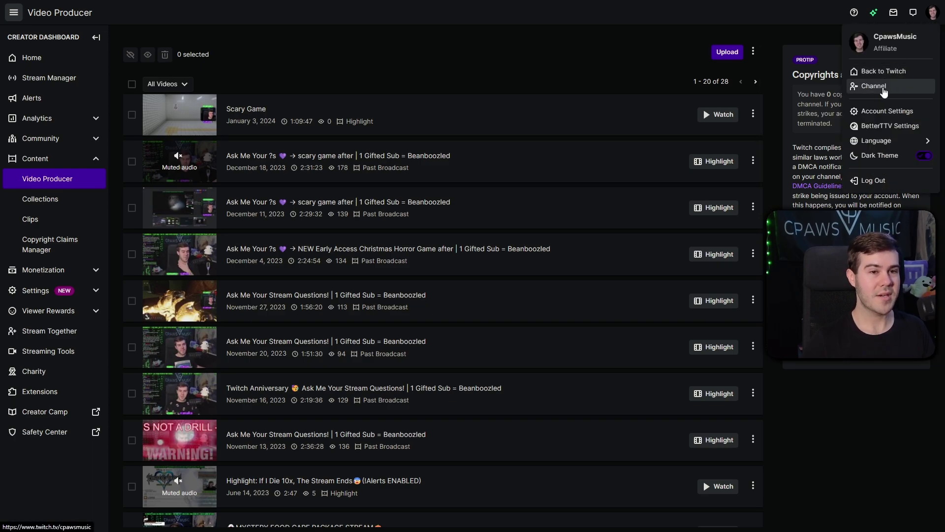
Step: On the channel's Videos page, start the Scary Game highlight, then pause it
left_click(875, 86)
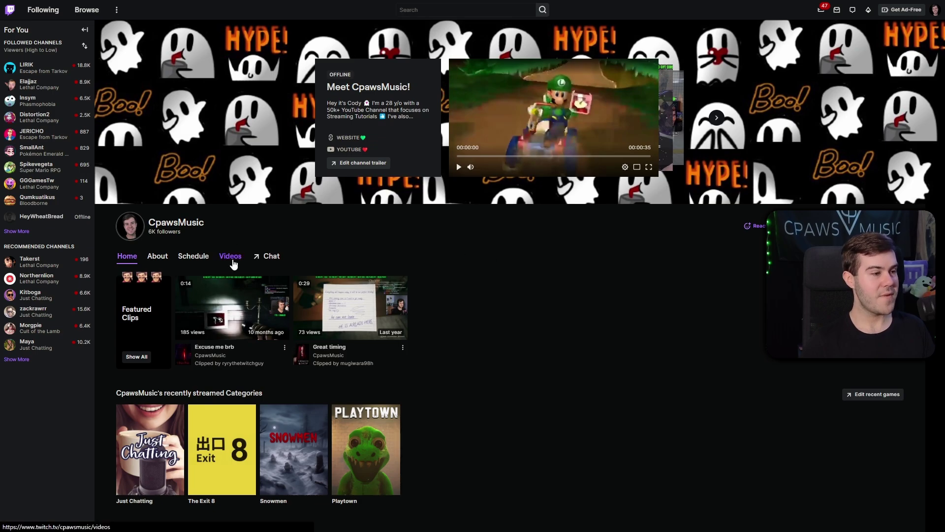
left_click(231, 257)
scroll(355, 260, "down", 5)
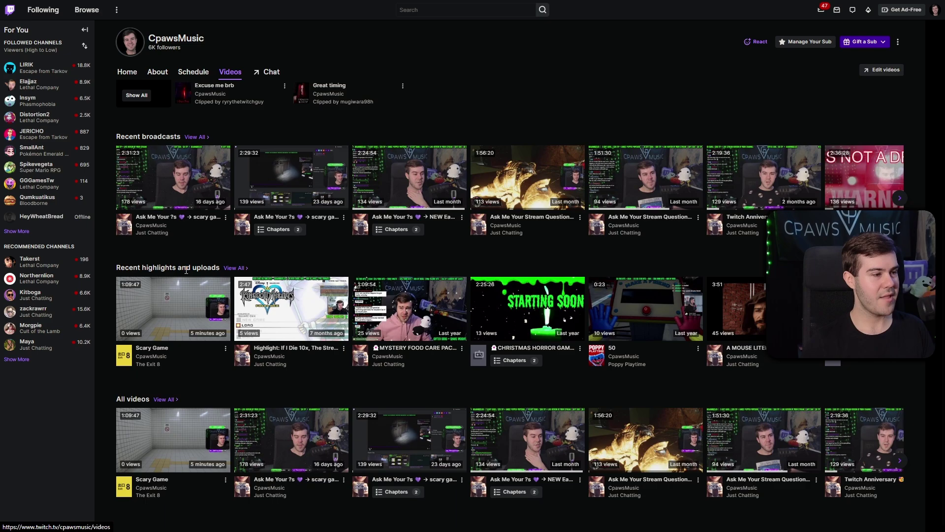
mouse_move(167, 303)
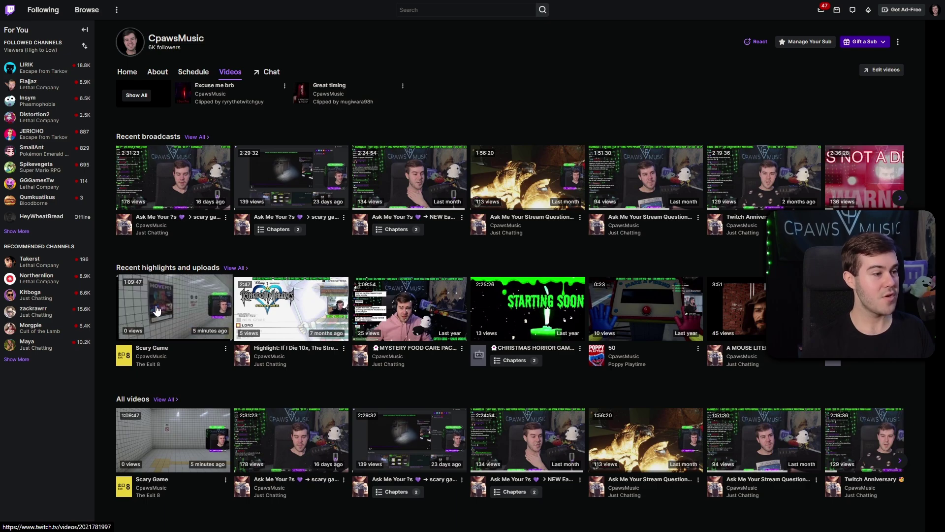
left_click(182, 323)
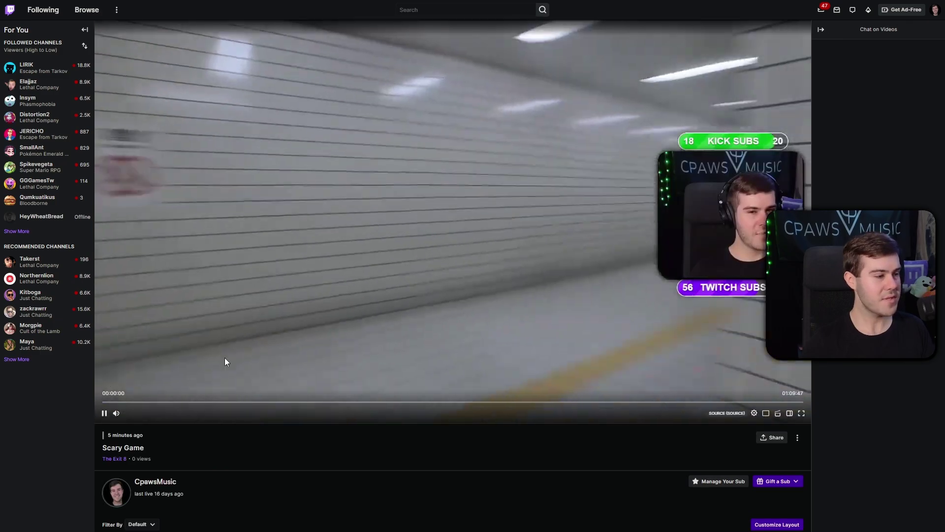
left_click(346, 377)
scroll(418, 306, "down", 4)
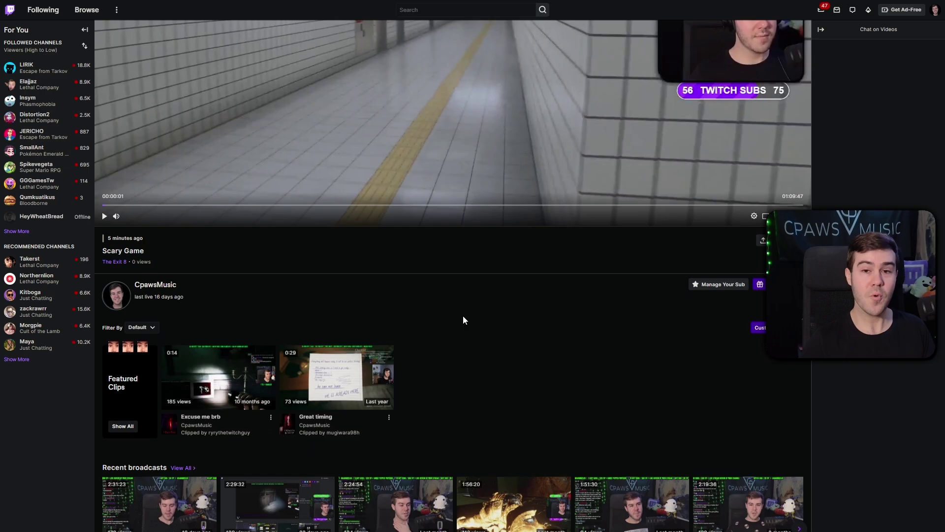
scroll(458, 321, "up", 3)
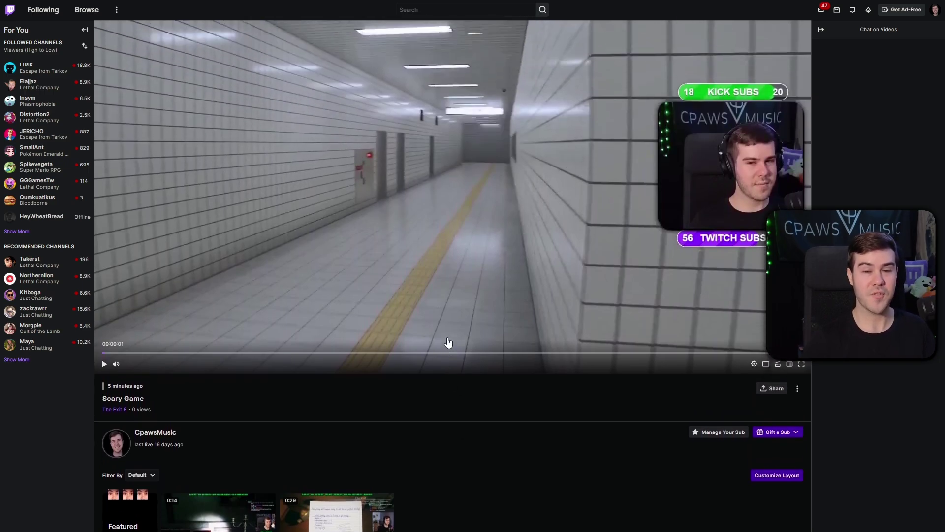